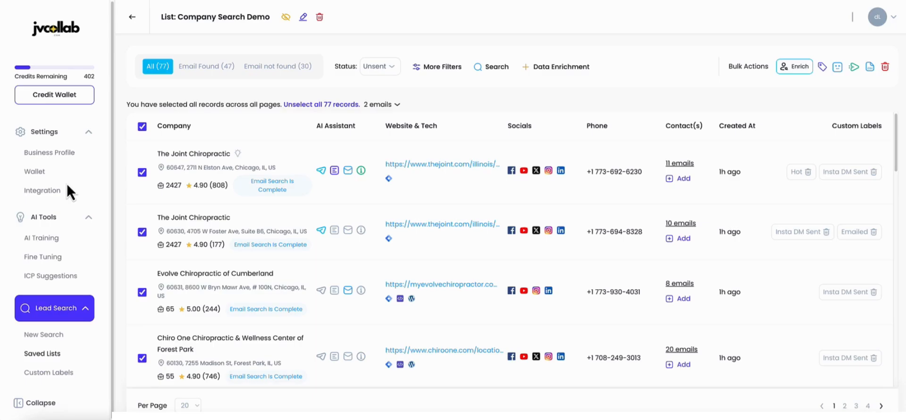
Step: Open the custom webhook form in the integration settings and name the connection "Zapier to CRM"
{"action": "left_click", "coordinate": [43, 193]}
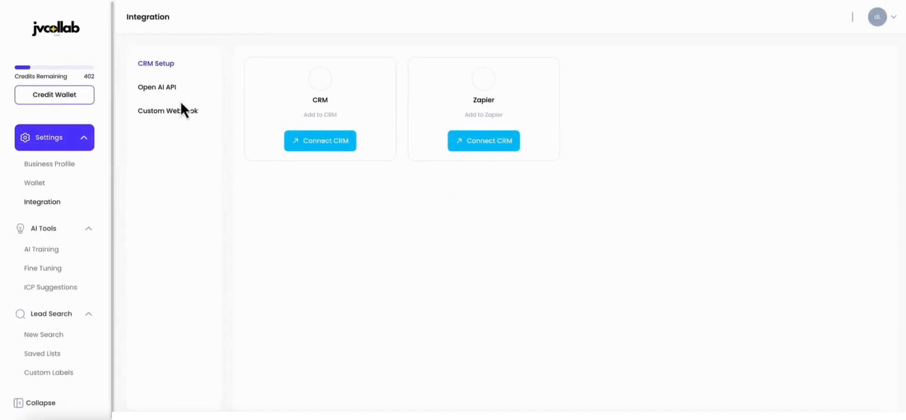
{"action": "left_click", "coordinate": [169, 111]}
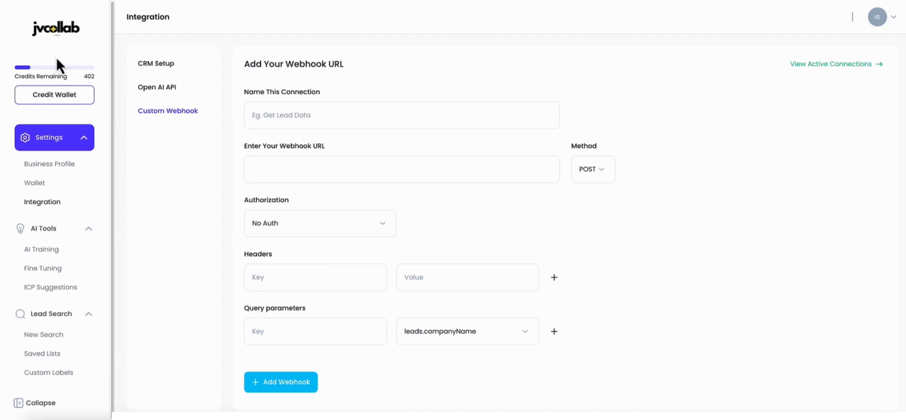
{"action": "left_click", "coordinate": [252, 111]}
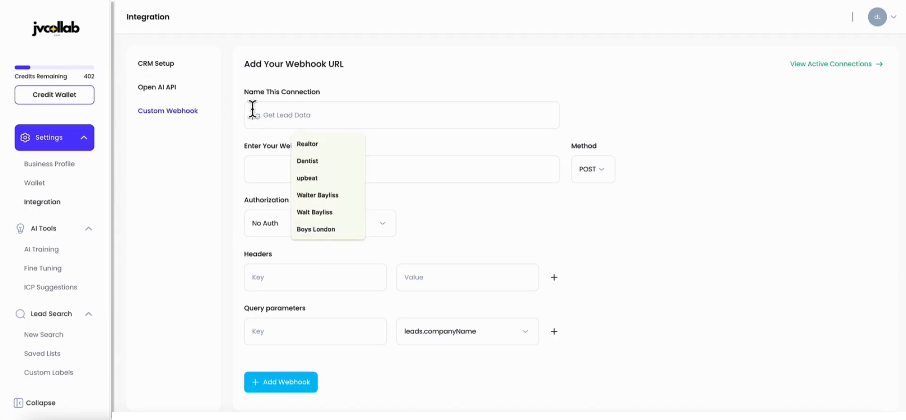
{"action": "type", "text": "Zapier to CR"}
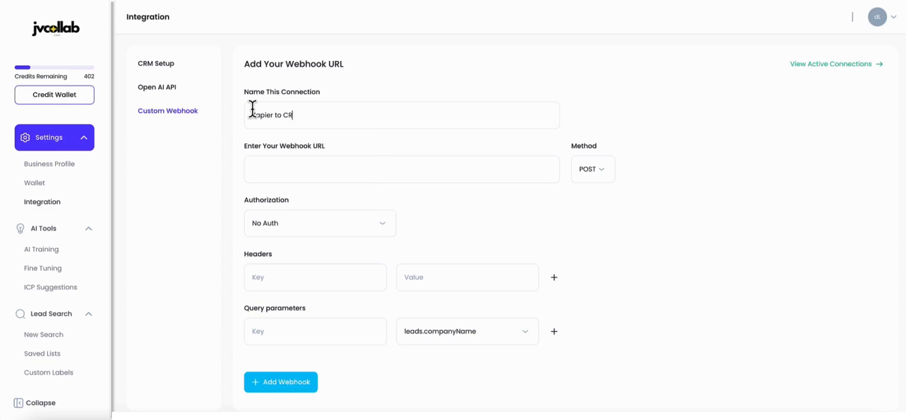
{"action": "type", "text": "M"}
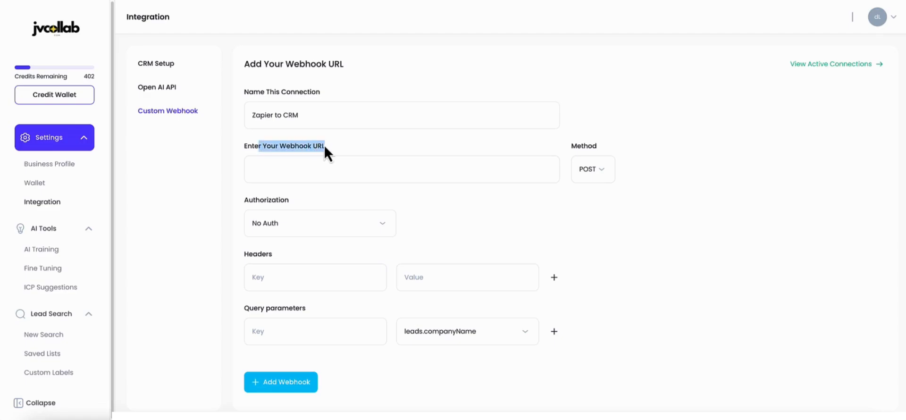
Step: Switch to Zapier and create a new Zap
{"action": "left_click", "coordinate": [184, 147]}
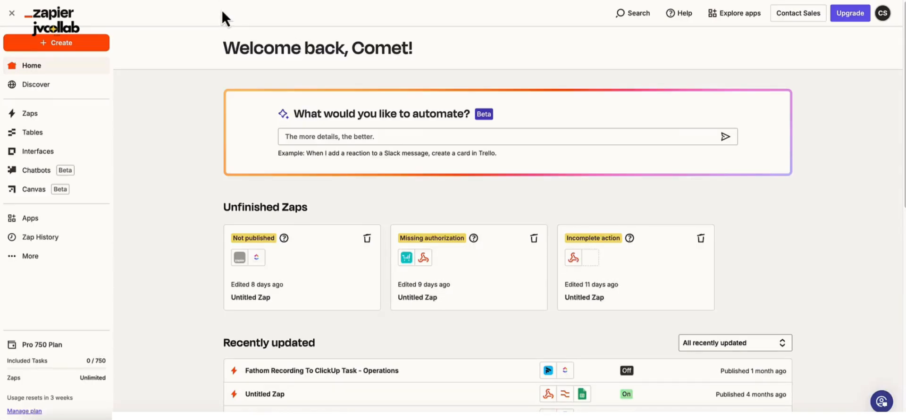
{"action": "left_click", "coordinate": [59, 44]}
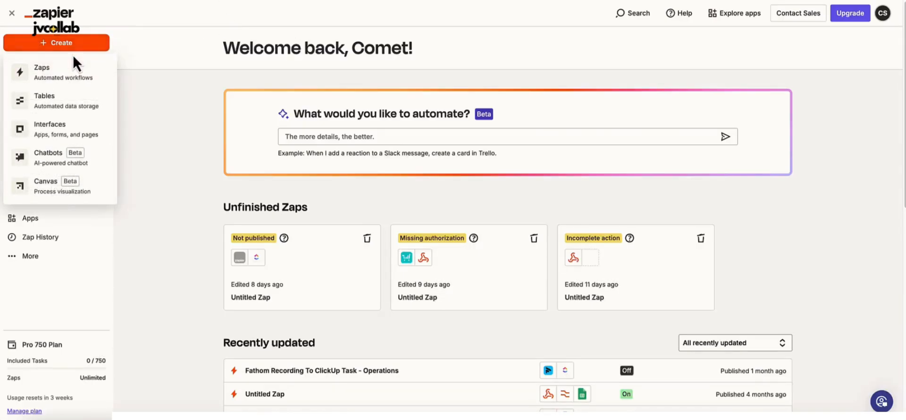
{"action": "left_click", "coordinate": [59, 76]}
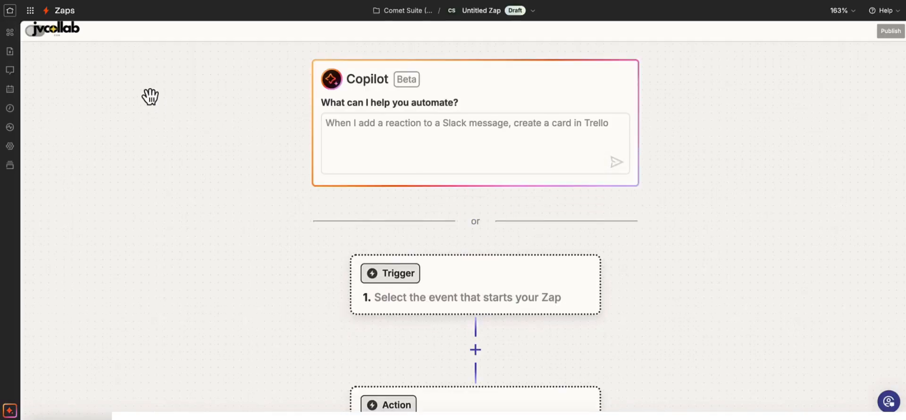
Step: Choose Webhooks by Zapier as the app for the new Zap's trigger
{"action": "scroll", "coordinate": [229, 174], "scroll_direction": "down", "scroll_amount": 4}
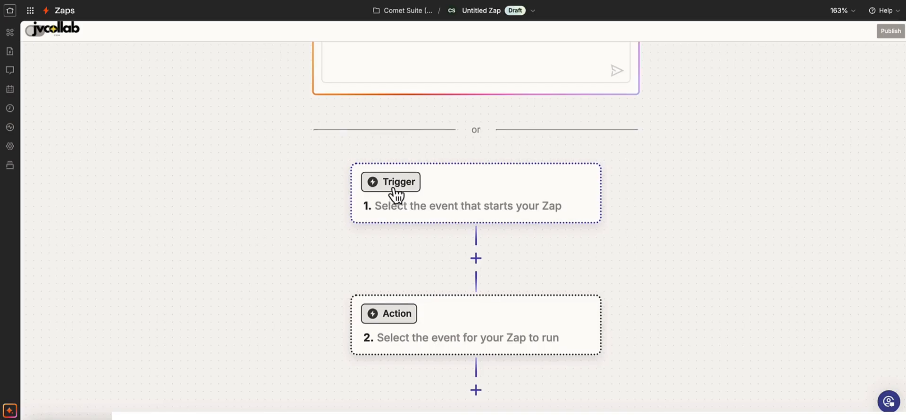
{"action": "scroll", "coordinate": [576, 211], "scroll_direction": "up", "scroll_amount": 2}
{"action": "scroll", "coordinate": [575, 215], "scroll_direction": "down", "scroll_amount": 2}
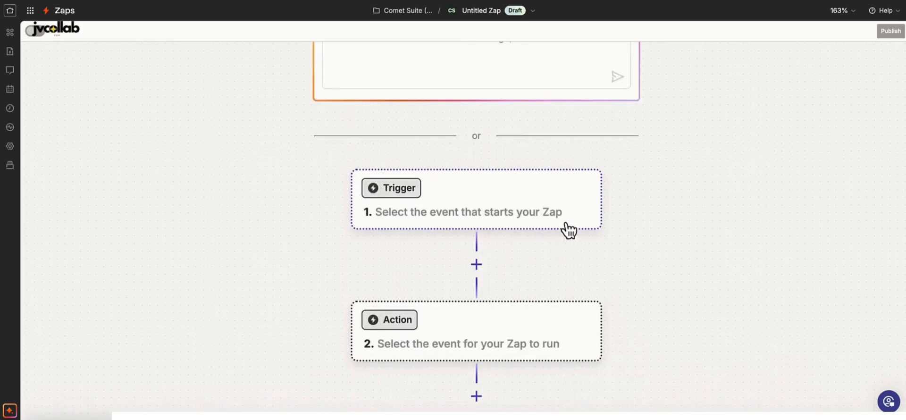
{"action": "scroll", "coordinate": [701, 224], "scroll_direction": "up", "scroll_amount": 5}
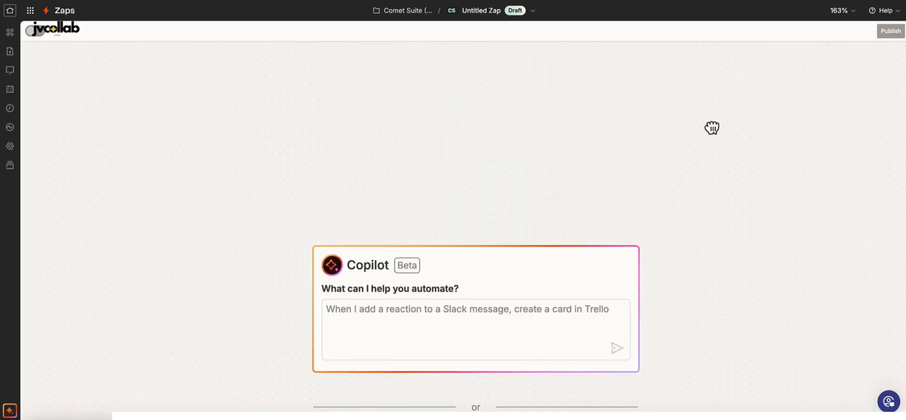
{"action": "scroll", "coordinate": [711, 128], "scroll_direction": "down", "scroll_amount": 5}
{"action": "left_click", "coordinate": [508, 210]}
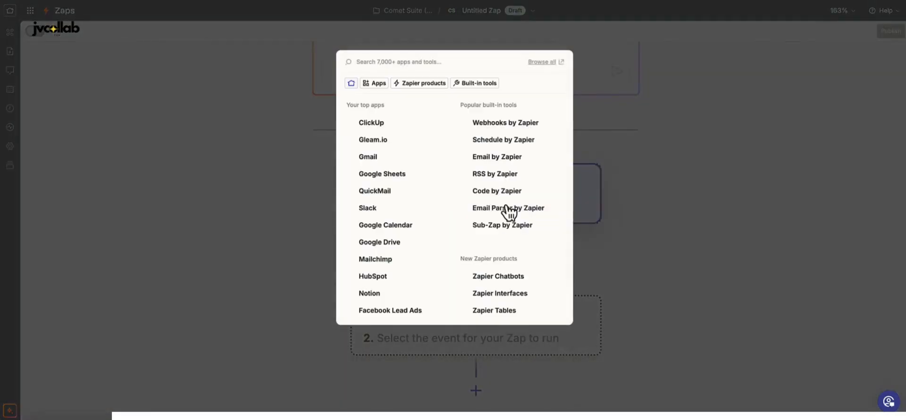
{"action": "left_click", "coordinate": [487, 124]}
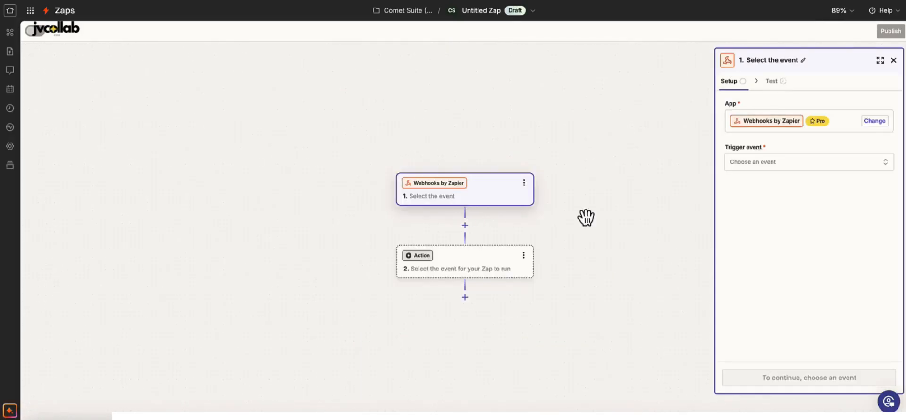
Step: Set the trigger event to Catch Hook and proceed to the trigger's test stage, leaving the child key empty
{"action": "left_click", "coordinate": [759, 166]}
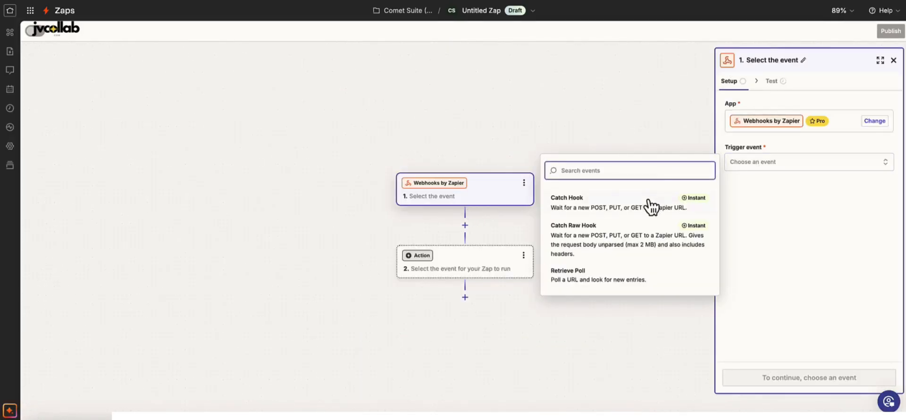
{"action": "left_click", "coordinate": [595, 211]}
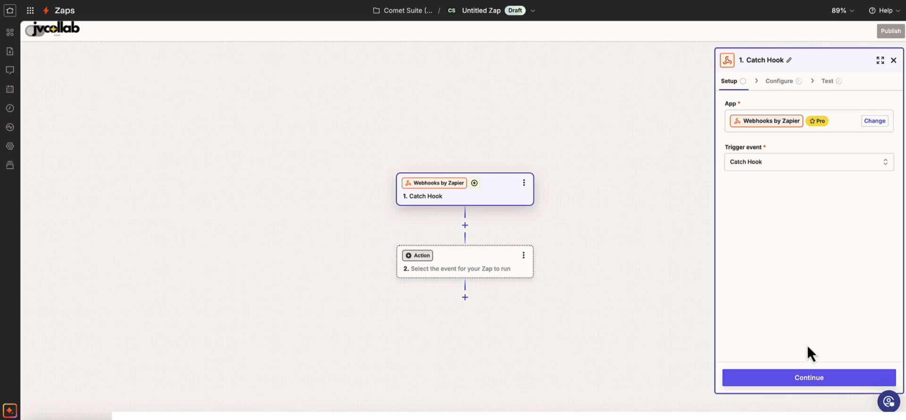
{"action": "left_click", "coordinate": [807, 384]}
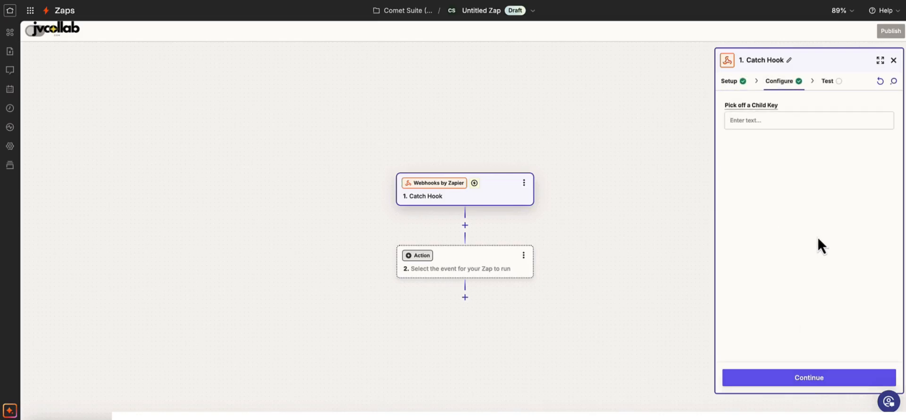
{"action": "left_click", "coordinate": [810, 378]}
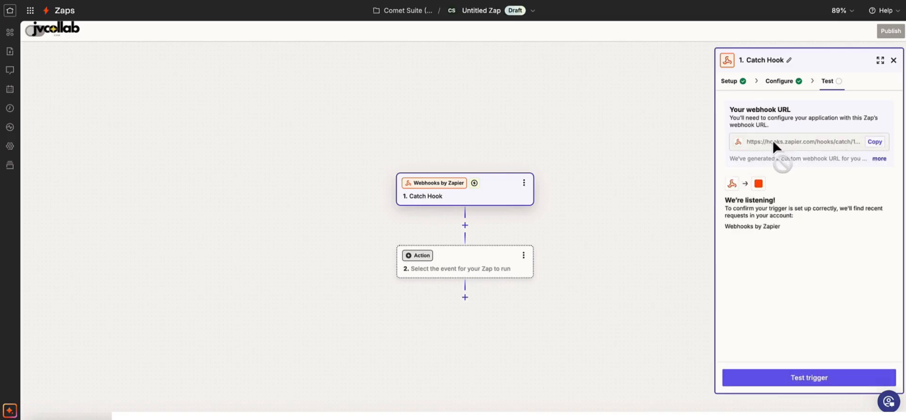
Step: Copy the Zap's webhook URL and paste it as the webhook URL of the new connection in JVCollab
{"action": "left_click", "coordinate": [875, 145]}
{"action": "left_click", "coordinate": [184, 0]}
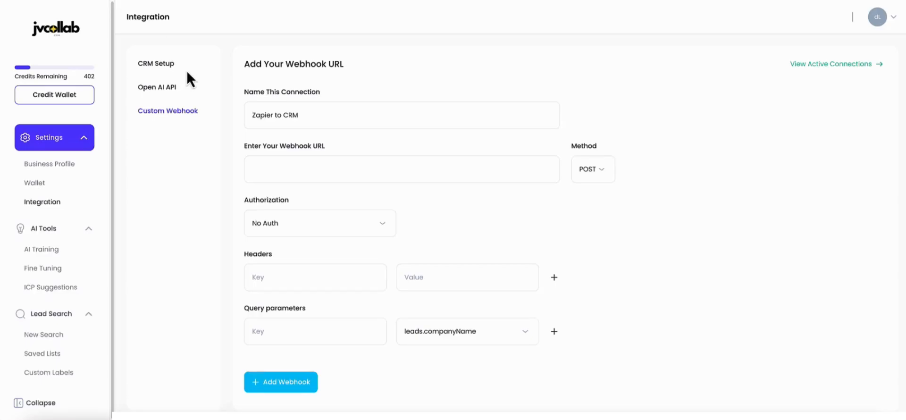
{"action": "left_click", "coordinate": [269, 172]}
{"action": "key", "text": "ctrl+v"}
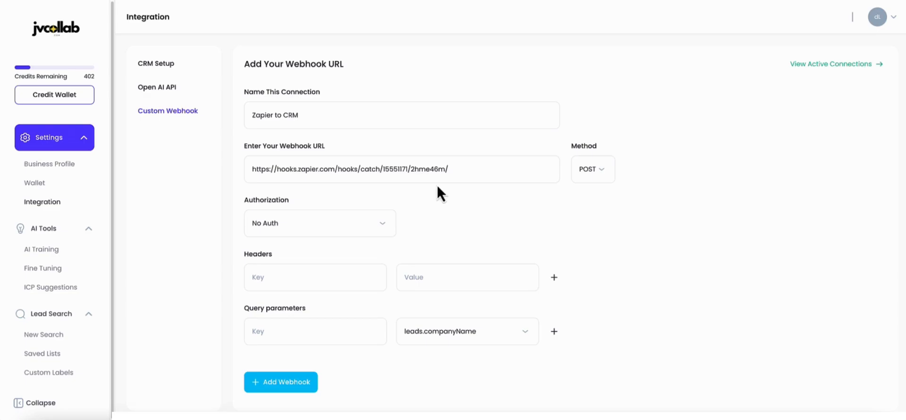
Step: Define the first query parameter with the key "company name" and the value leads.companyName
{"action": "left_click", "coordinate": [308, 330]}
{"action": "type", "text": "first"}
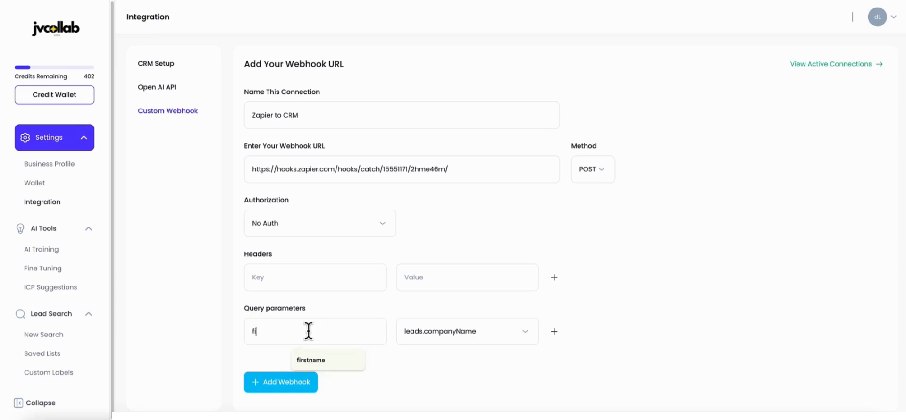
{"action": "type", "text": "nam"}
{"action": "key", "text": "BackSpace"}
{"action": "key", "text": "BackSpace"}
{"action": "key", "text": "BackSpace"}
{"action": "key", "text": "BackSpace"}
{"action": "key", "text": "BackSpace"}
{"action": "key", "text": "BackSpace"}
{"action": "key", "text": "BackSpace"}
{"action": "key", "text": "BackSpace"}
{"action": "type", "text": "company name"}
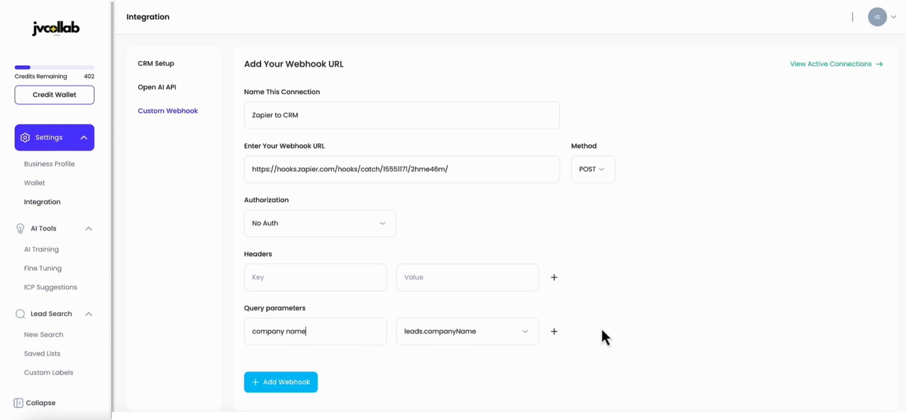
{"action": "left_click", "coordinate": [531, 338]}
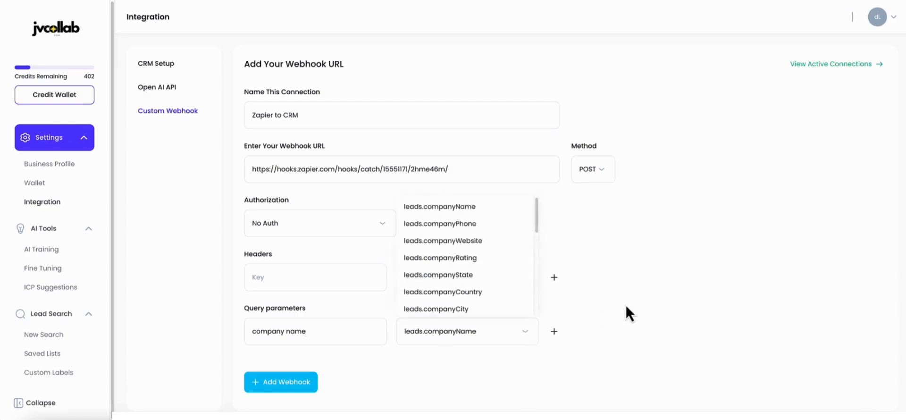
{"action": "left_click", "coordinate": [459, 211]}
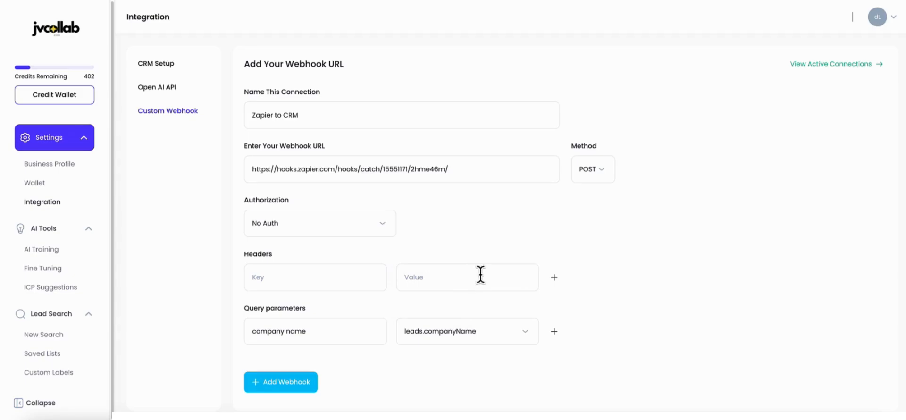
Step: Add a second query parameter with the key "company phone" and the value leads.companyPhone
{"action": "left_click", "coordinate": [554, 332]}
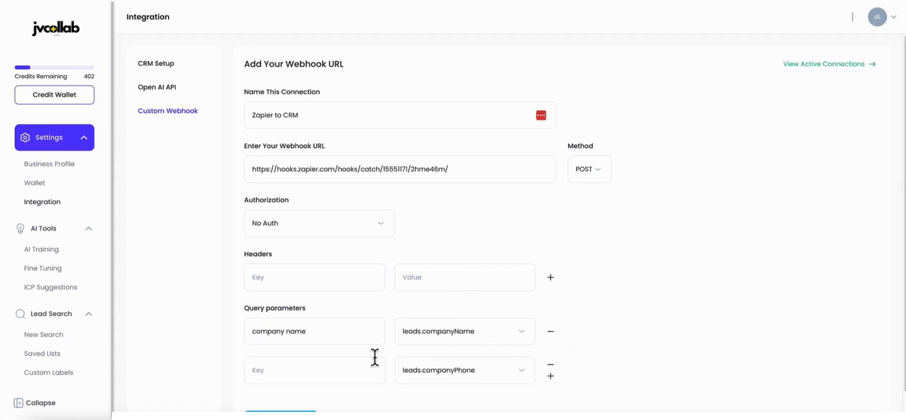
{"action": "left_click", "coordinate": [303, 370]}
{"action": "scroll", "coordinate": [304, 371], "scroll_direction": "down", "scroll_amount": 1}
{"action": "type", "text": "company phone"}
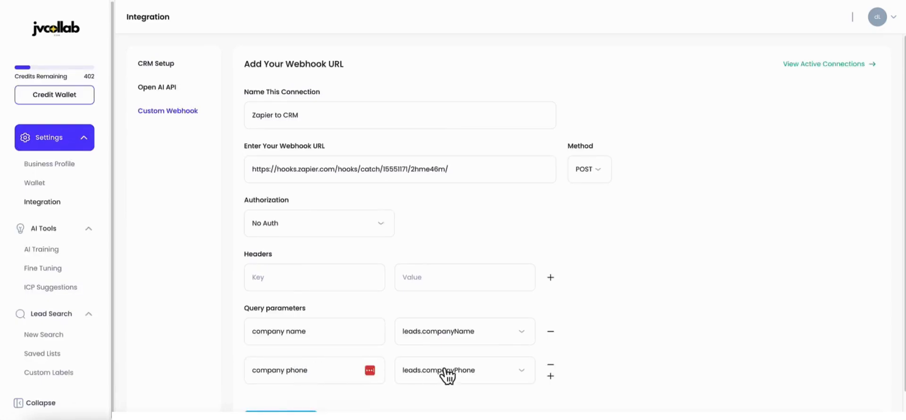
{"action": "left_click", "coordinate": [518, 377]}
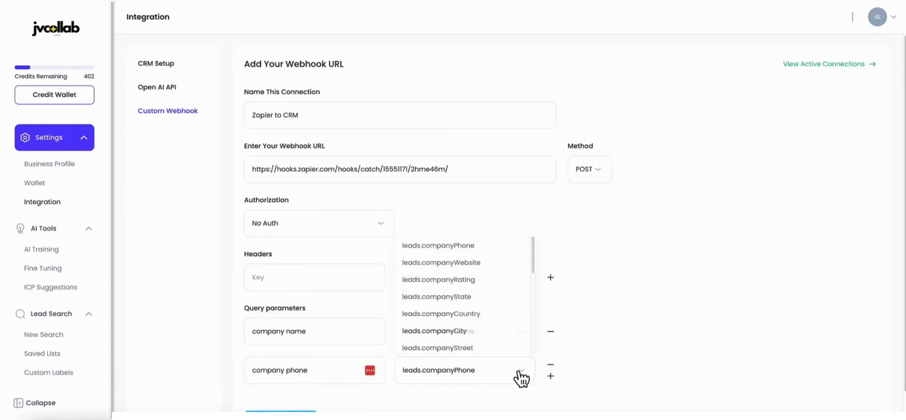
{"action": "left_click", "coordinate": [476, 249]}
Step: Add a third query parameter with the key "website" for the value leads.companyWebsite
{"action": "scroll", "coordinate": [582, 316], "scroll_direction": "down", "scroll_amount": 1}
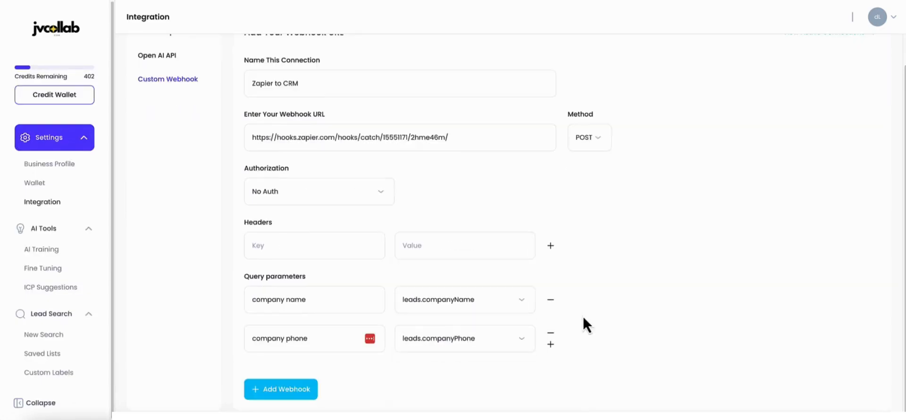
{"action": "left_click", "coordinate": [550, 344]}
{"action": "left_click", "coordinate": [308, 377]}
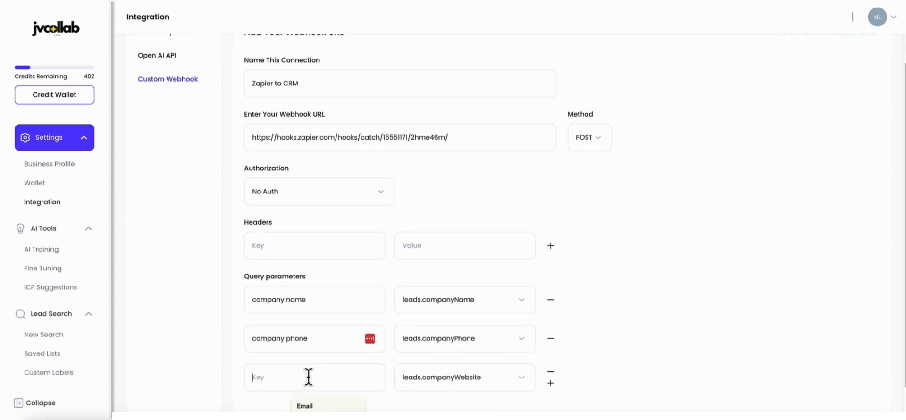
{"action": "type", "text": "website"}
Step: Add a fourth query parameter row and look through the lead fields available as its value
{"action": "left_click", "coordinate": [550, 383]}
{"action": "scroll", "coordinate": [613, 335], "scroll_direction": "down", "scroll_amount": 2}
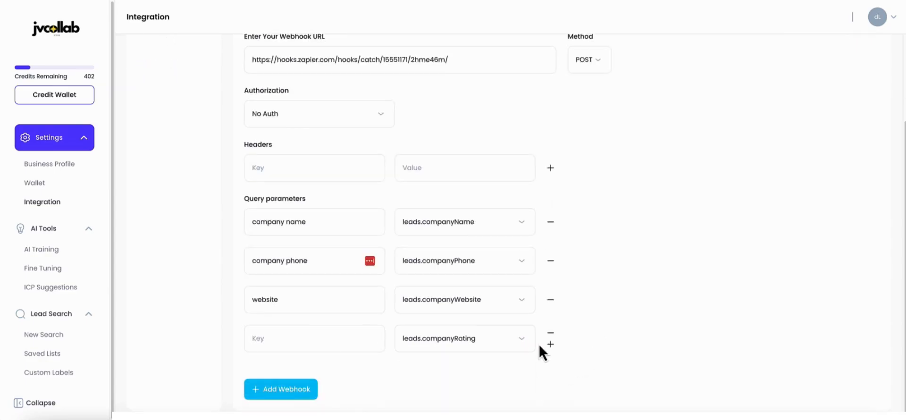
{"action": "left_click", "coordinate": [519, 344]}
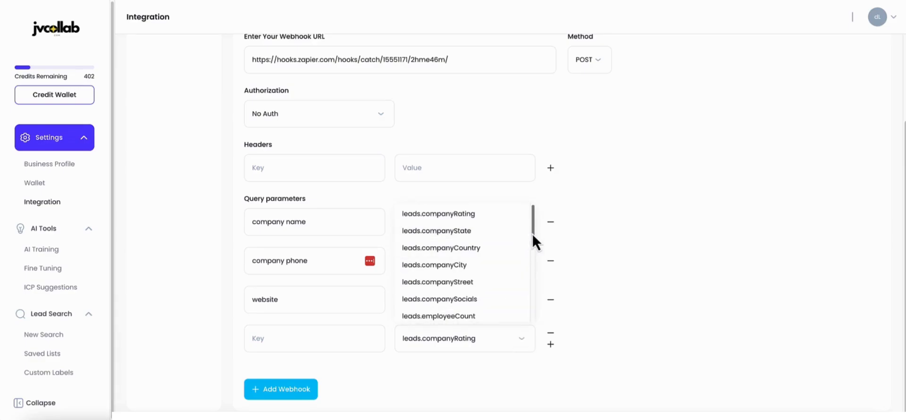
{"action": "left_click_drag", "start_coordinate": [531, 234], "coordinate": [530, 299]}
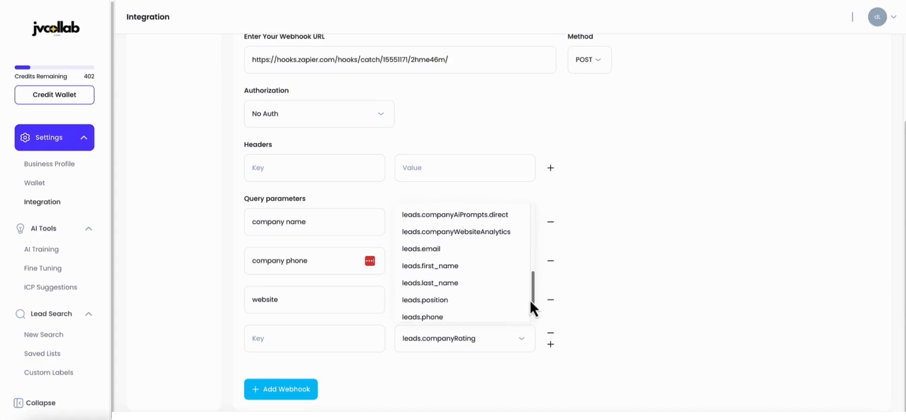
{"action": "scroll", "coordinate": [471, 289], "scroll_direction": "up", "scroll_amount": 2}
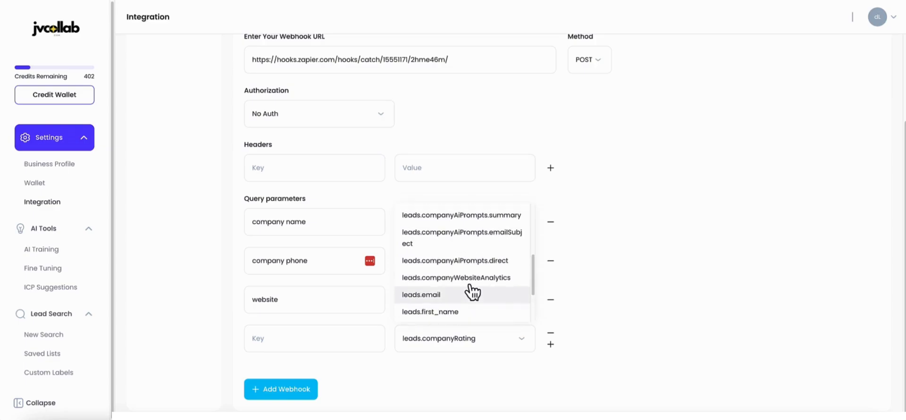
{"action": "scroll", "coordinate": [472, 292], "scroll_direction": "up", "scroll_amount": 3}
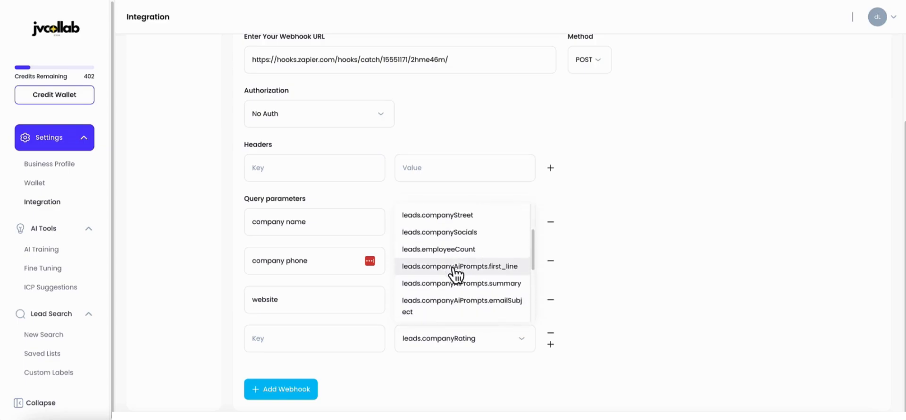
{"action": "scroll", "coordinate": [469, 290], "scroll_direction": "down", "scroll_amount": 5}
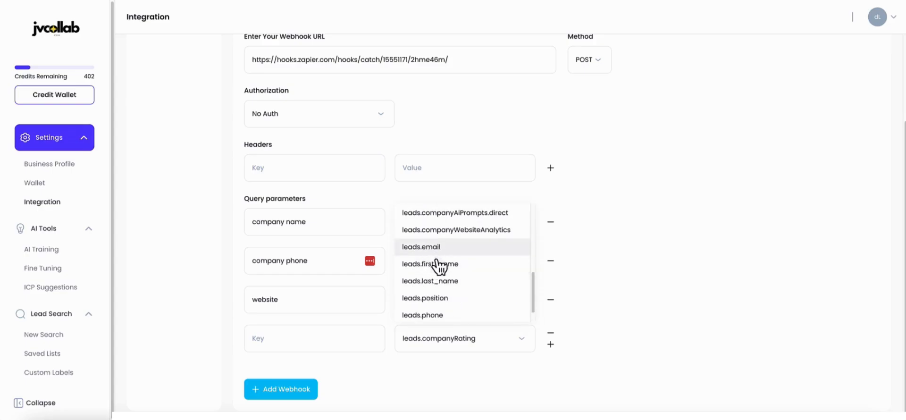
{"action": "left_click", "coordinate": [657, 285]}
Step: Set the fourth query parameter's key to "person email" and its value to leads.email
{"action": "left_click", "coordinate": [320, 338]}
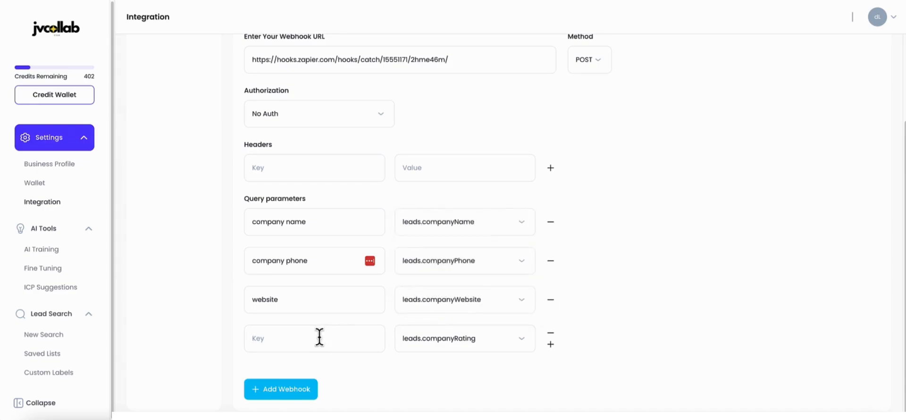
{"action": "type", "text": "person email"}
{"action": "left_click", "coordinate": [472, 340]}
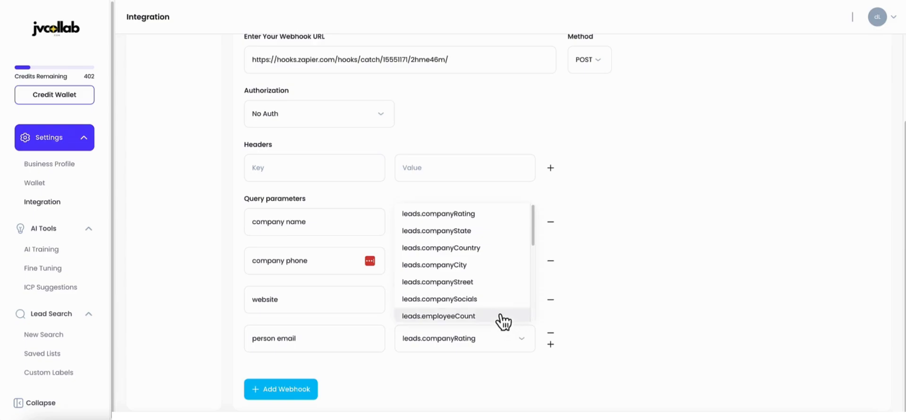
{"action": "left_click_drag", "start_coordinate": [533, 236], "coordinate": [529, 297]}
{"action": "left_click", "coordinate": [427, 281]}
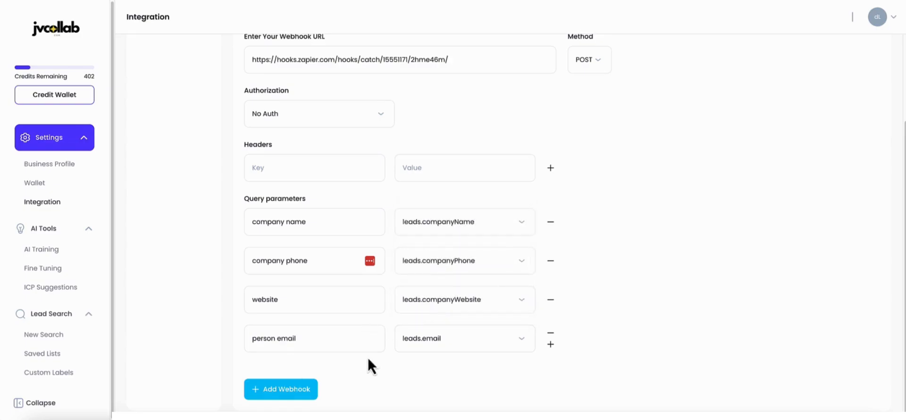
Step: Add a fifth query parameter with the key "person name" and the value leads.first_name
{"action": "left_click", "coordinate": [550, 344]}
{"action": "left_click", "coordinate": [291, 377]}
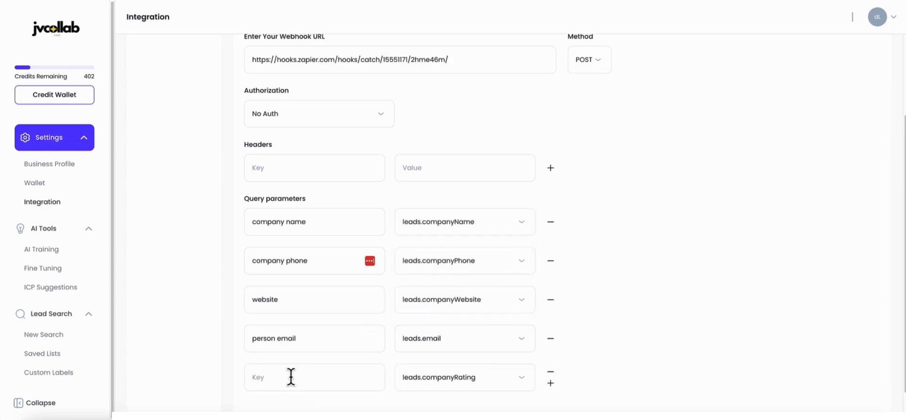
{"action": "type", "text": "person name"}
{"action": "left_click", "coordinate": [518, 385]}
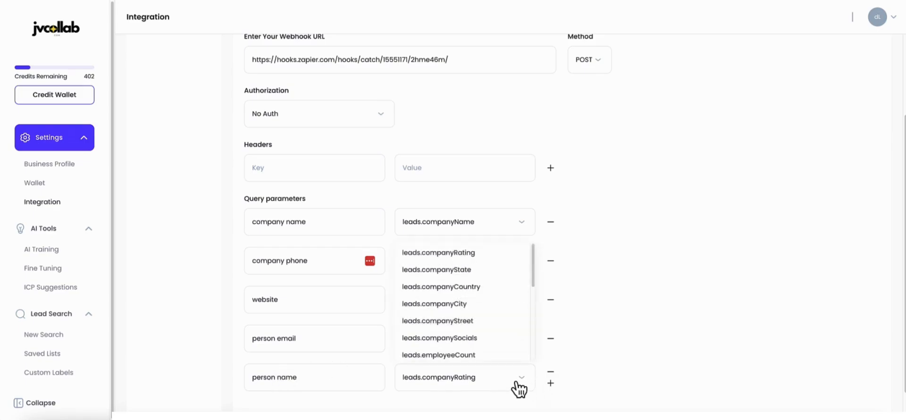
{"action": "left_click_drag", "start_coordinate": [533, 284], "coordinate": [527, 338]}
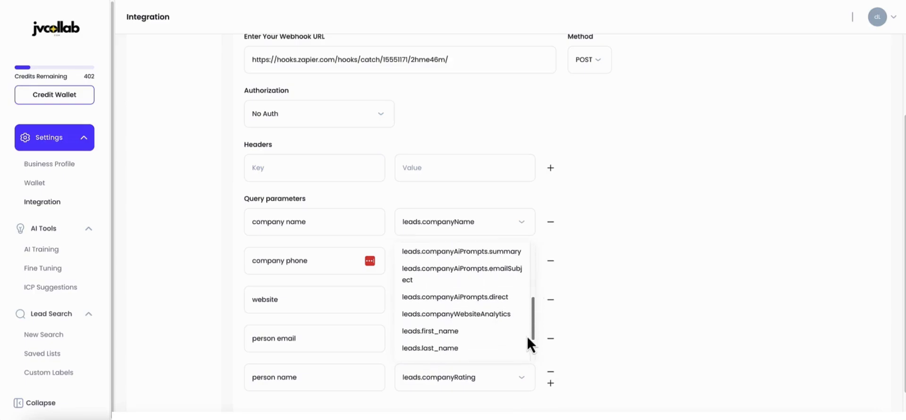
{"action": "left_click", "coordinate": [472, 330]}
Step: Review the query parameters of the Zapier to CRM connection and add the webhook
{"action": "scroll", "coordinate": [621, 327], "scroll_direction": "down", "scroll_amount": 1}
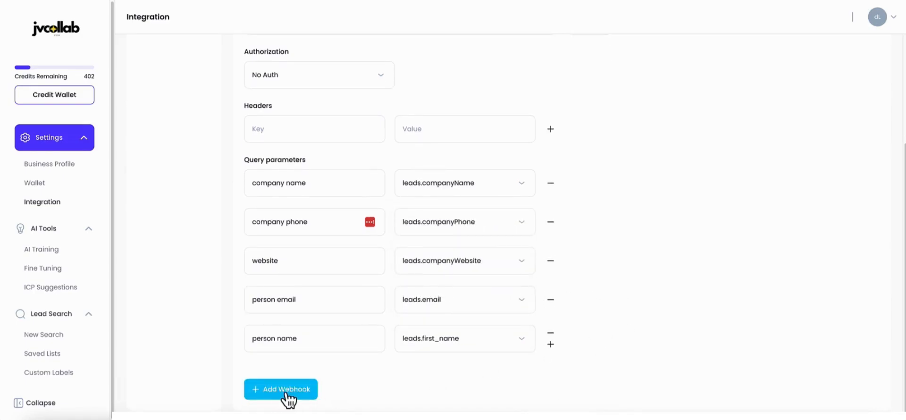
{"action": "scroll", "coordinate": [487, 223], "scroll_direction": "up", "scroll_amount": 1}
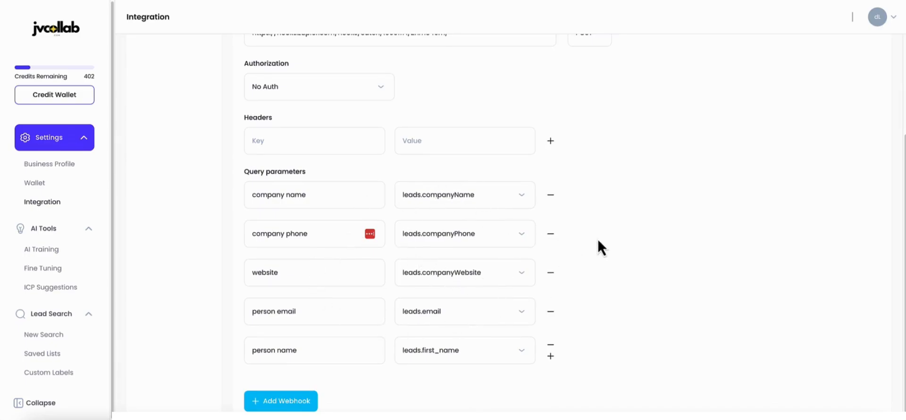
{"action": "scroll", "coordinate": [596, 245], "scroll_direction": "up", "scroll_amount": 3}
{"action": "scroll", "coordinate": [597, 246], "scroll_direction": "down", "scroll_amount": 3}
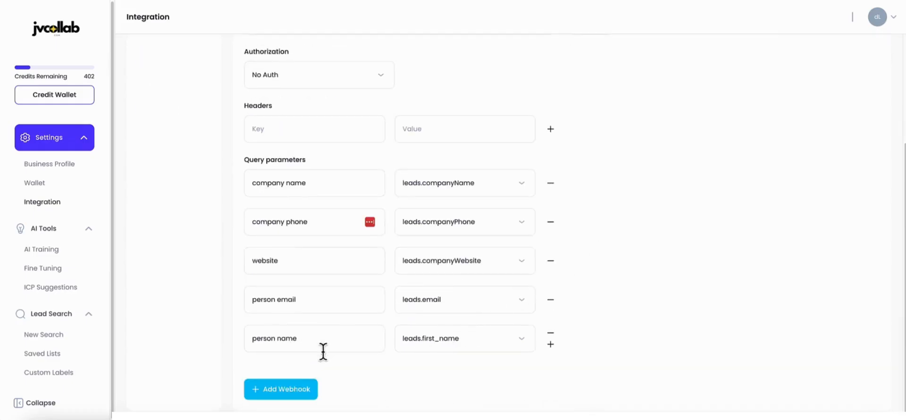
{"action": "left_click", "coordinate": [281, 391]}
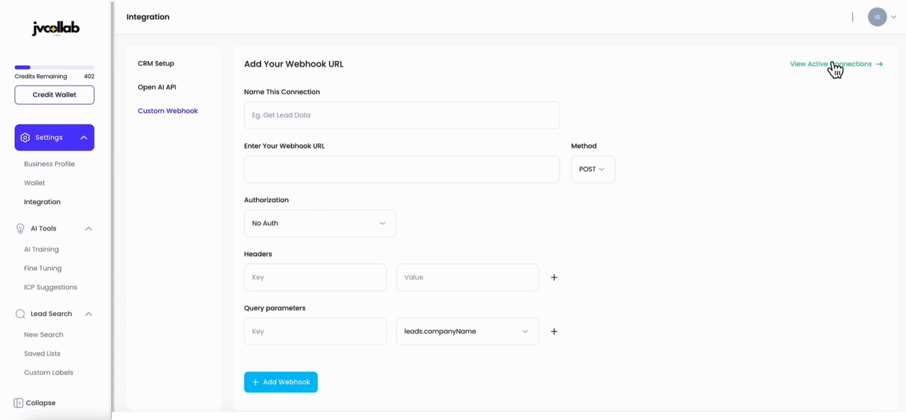
Step: Open the active webhook connections and send a test API request for Zapier to CRM
{"action": "left_click", "coordinate": [817, 66]}
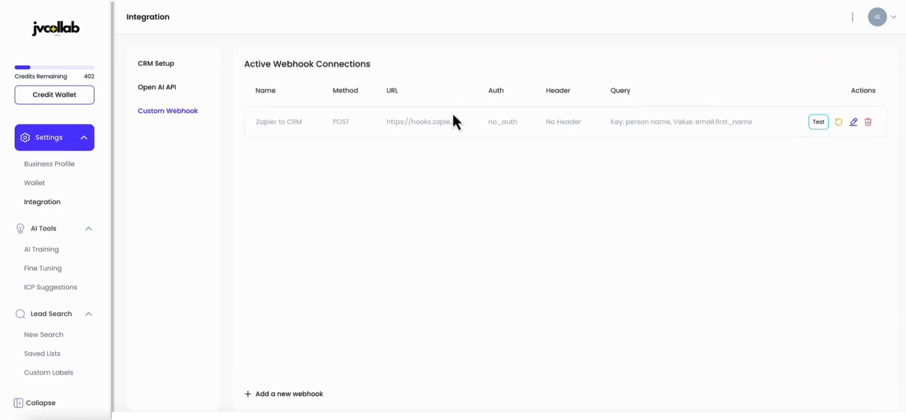
{"action": "left_click_drag", "start_coordinate": [259, 121], "coordinate": [307, 121]}
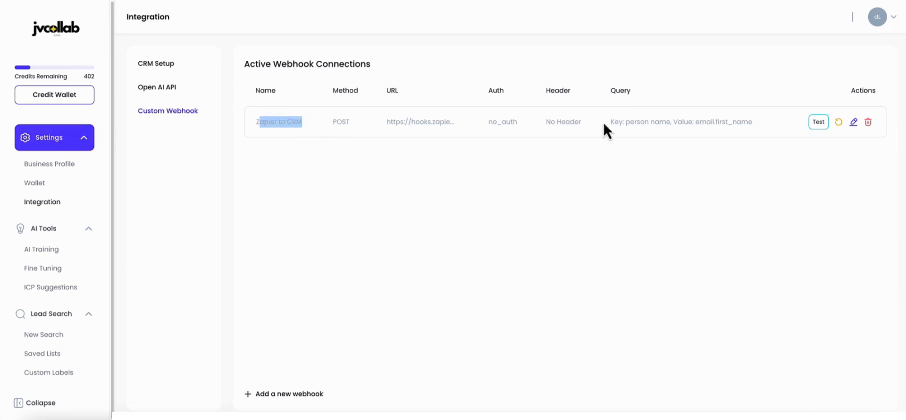
{"action": "left_click", "coordinate": [818, 124]}
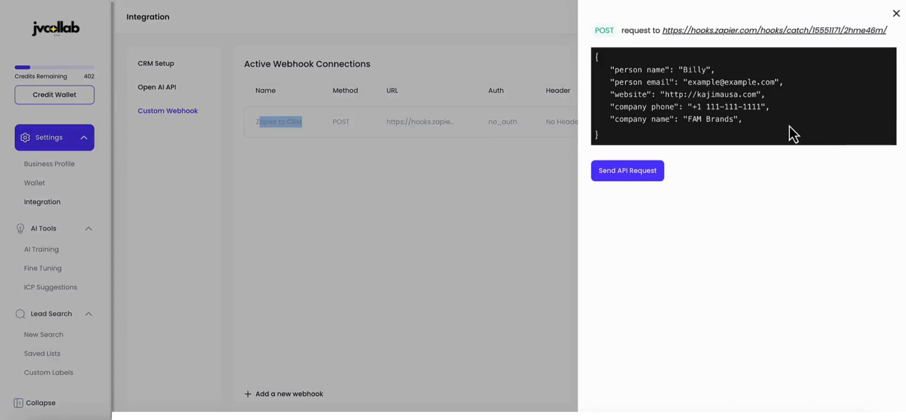
{"action": "left_click", "coordinate": [630, 173]}
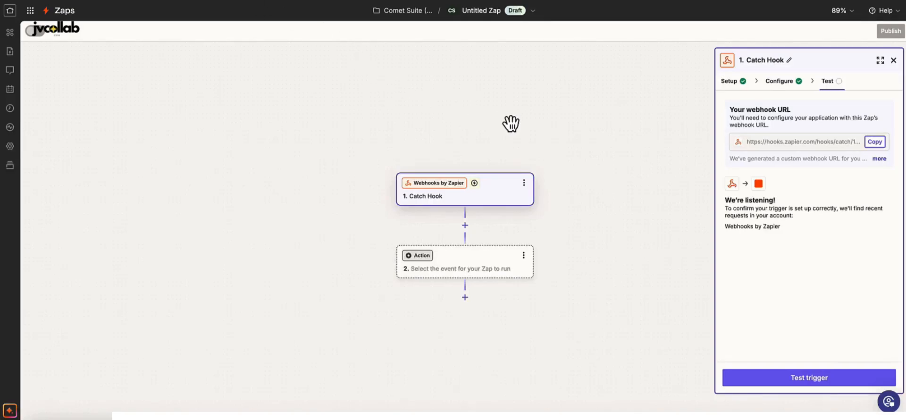
Step: Switch to Zapier, test the Catch Hook trigger, and continue with the record request A after viewing its data
{"action": "left_click_drag", "start_coordinate": [734, 200], "coordinate": [802, 202]}
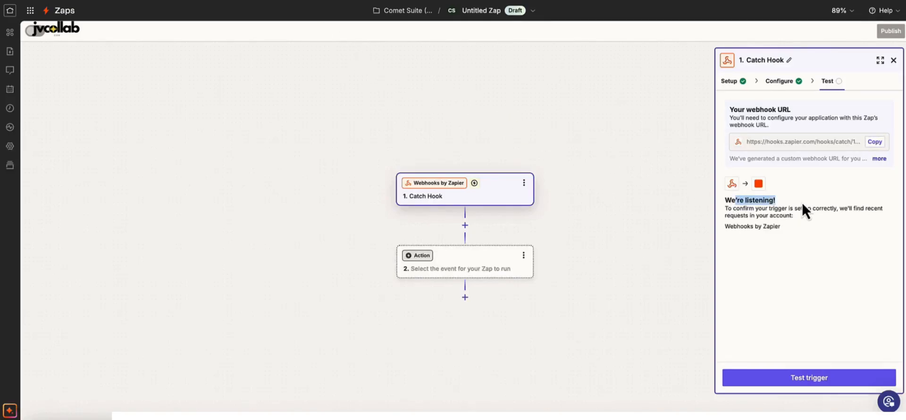
{"action": "left_click", "coordinate": [809, 376]}
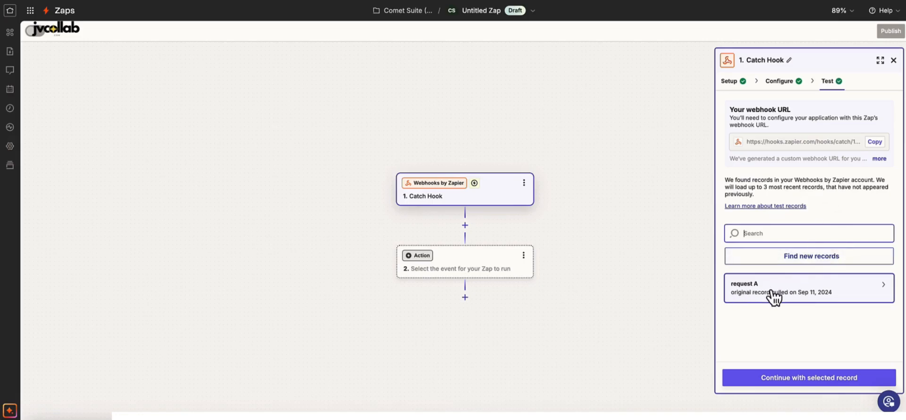
{"action": "left_click", "coordinate": [773, 297]}
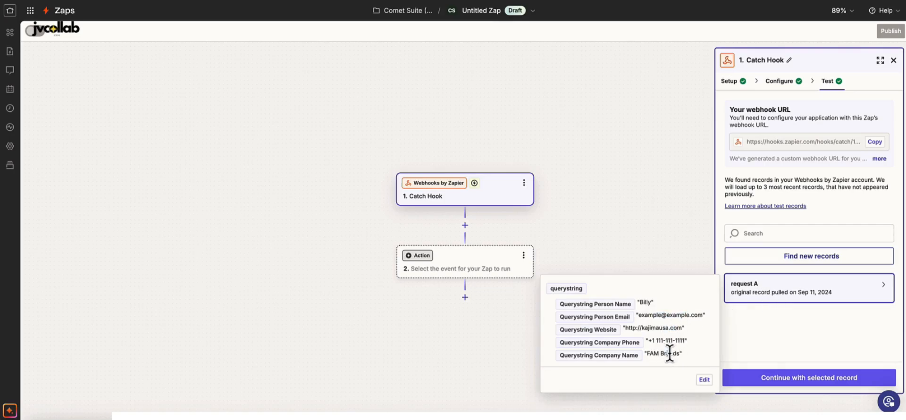
{"action": "left_click", "coordinate": [791, 383]}
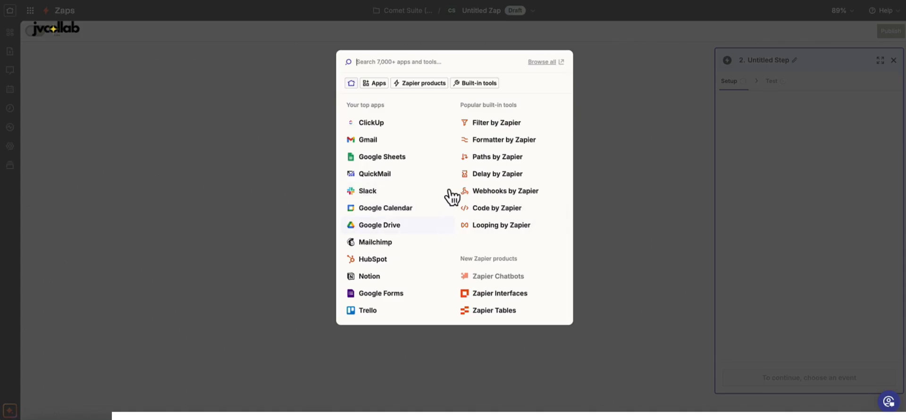
Step: Browse the most popular apps for the Zap's second step and choose Google Sheets
{"action": "left_click", "coordinate": [376, 84]}
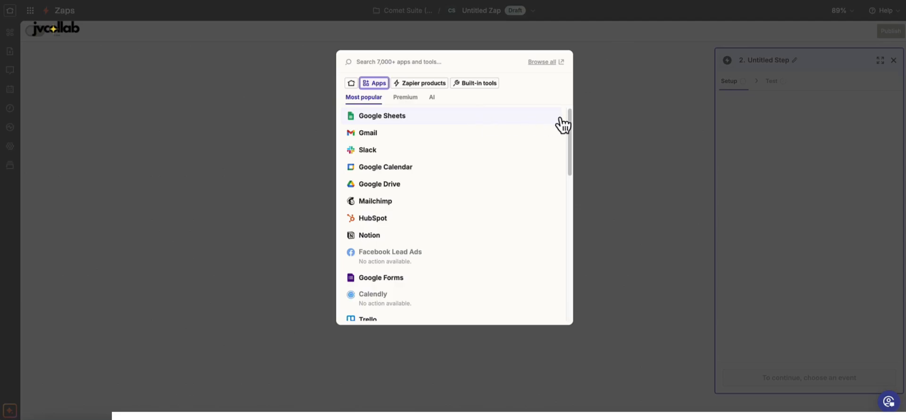
{"action": "left_click_drag", "start_coordinate": [569, 119], "coordinate": [463, 236]}
{"action": "scroll", "coordinate": [466, 253], "scroll_direction": "down", "scroll_amount": 3}
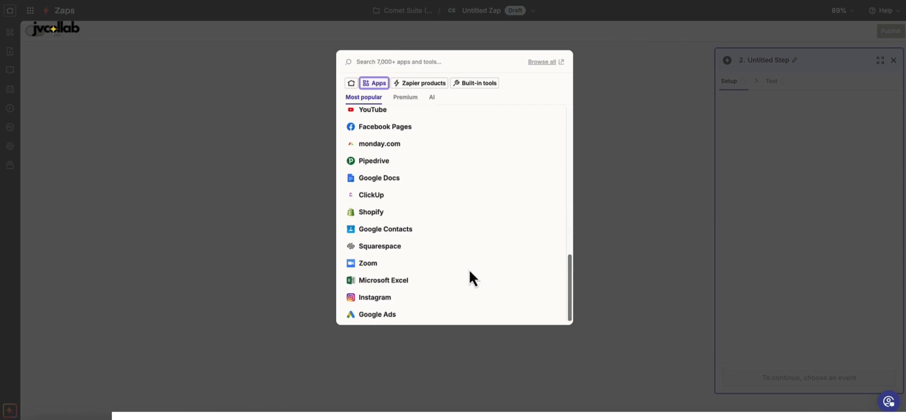
{"action": "scroll", "coordinate": [467, 245], "scroll_direction": "up", "scroll_amount": 10}
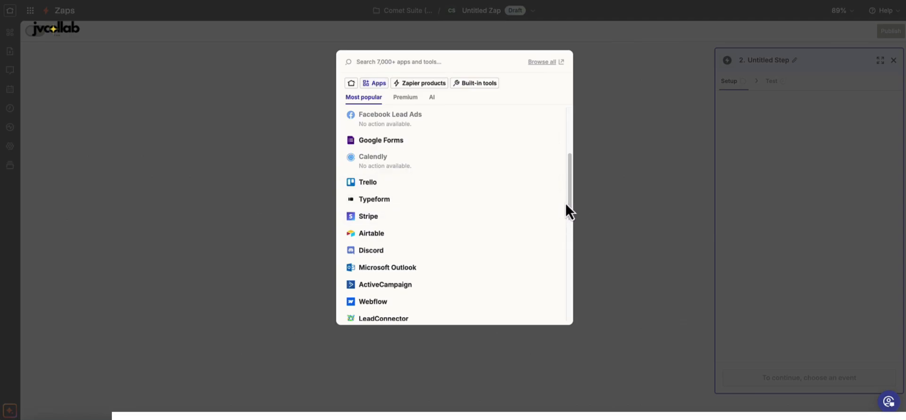
{"action": "scroll", "coordinate": [411, 234], "scroll_direction": "down", "scroll_amount": 1}
{"action": "scroll", "coordinate": [411, 234], "scroll_direction": "up", "scroll_amount": 5}
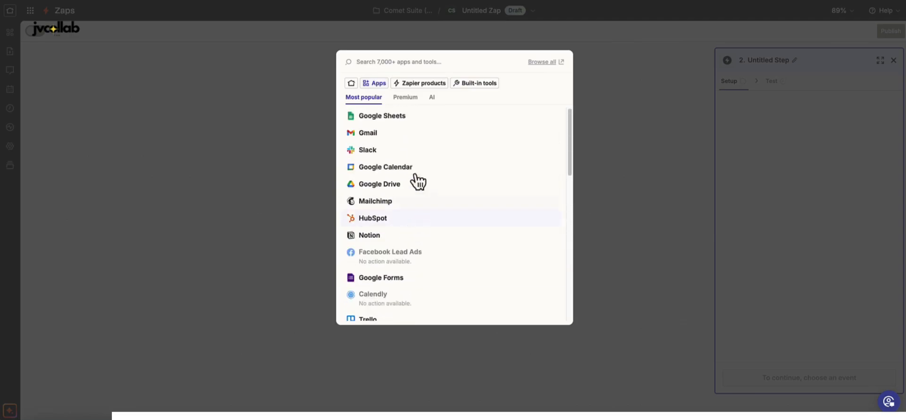
{"action": "left_click", "coordinate": [396, 117]}
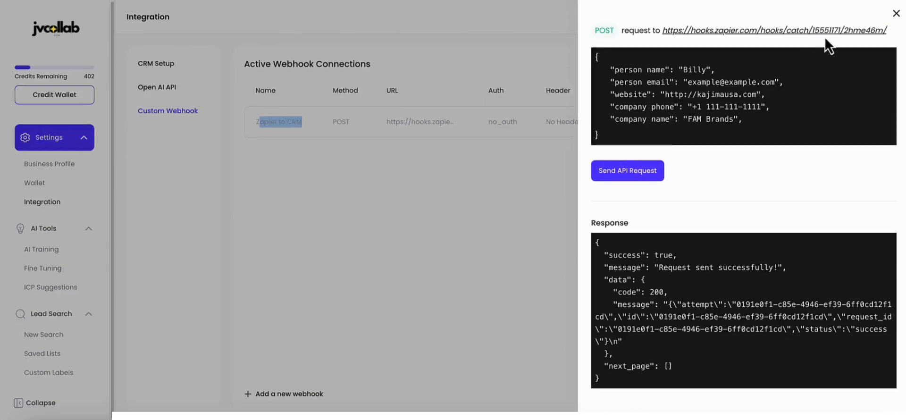
Step: Switch back to JVCollab, open the saved list Company Search Demo, and show only companies with emails found
{"action": "left_click", "coordinate": [894, 15]}
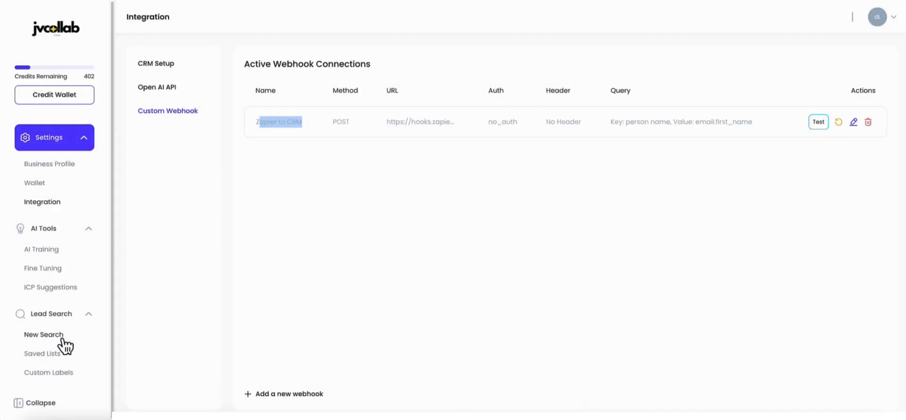
{"action": "left_click", "coordinate": [52, 353]}
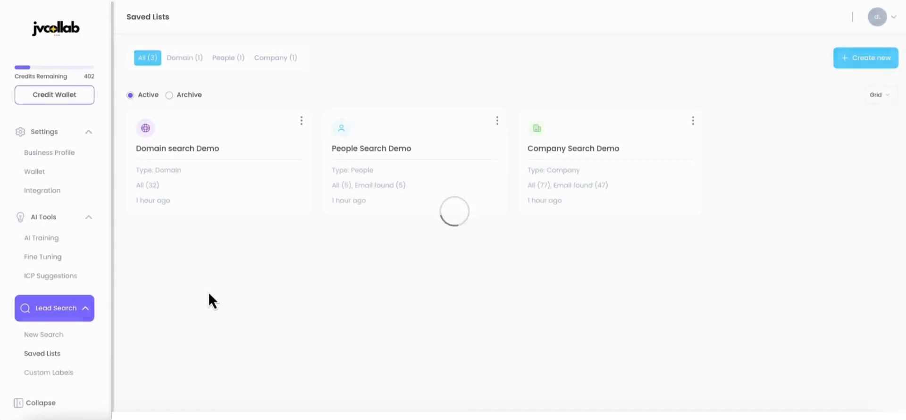
{"action": "left_click", "coordinate": [562, 176]}
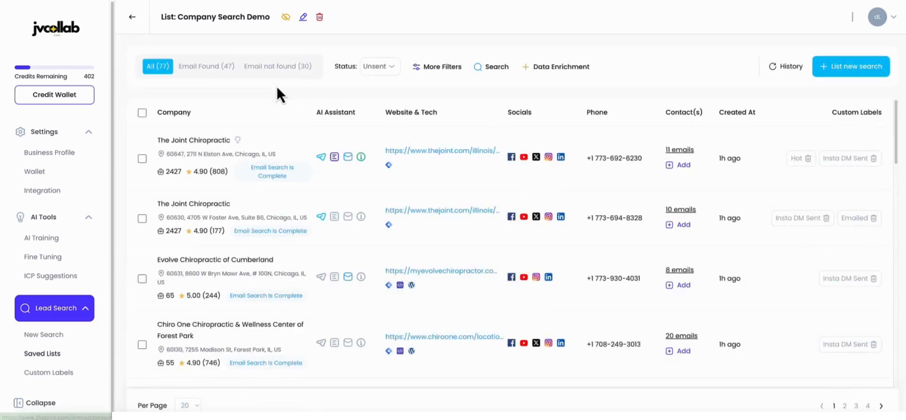
{"action": "left_click", "coordinate": [215, 68]}
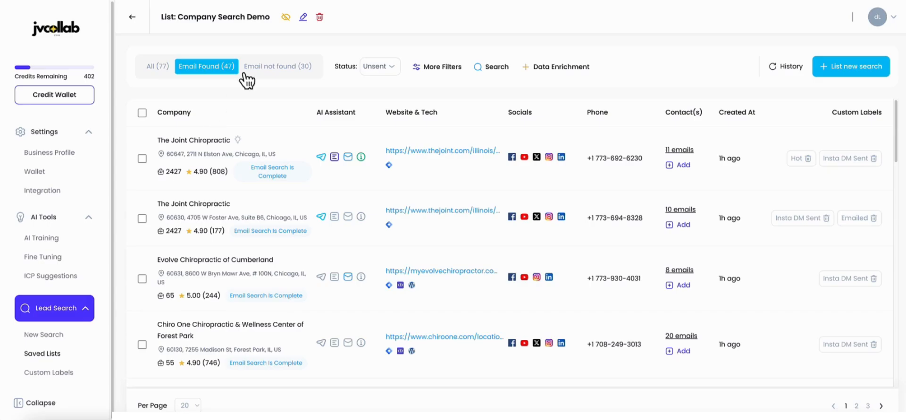
Step: Select all records with found emails across all pages and set the number of emails per company to 2
{"action": "left_click", "coordinate": [142, 112]}
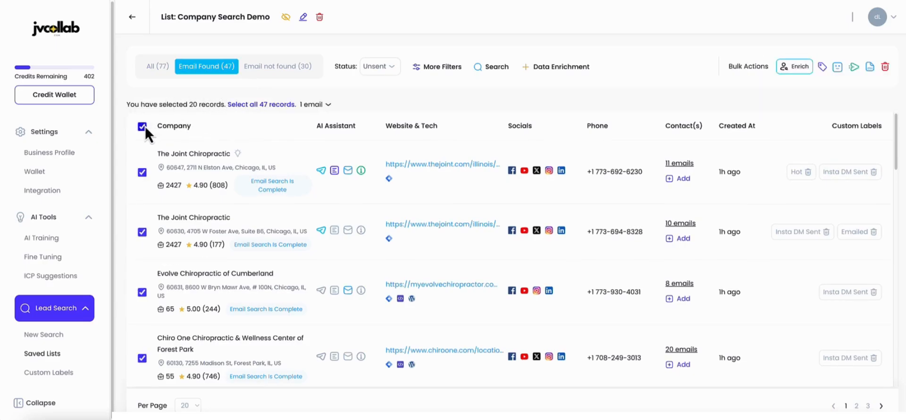
{"action": "left_click", "coordinate": [143, 127]}
{"action": "left_click", "coordinate": [141, 114]}
{"action": "double_click", "coordinate": [194, 104]}
{"action": "left_click", "coordinate": [250, 105]}
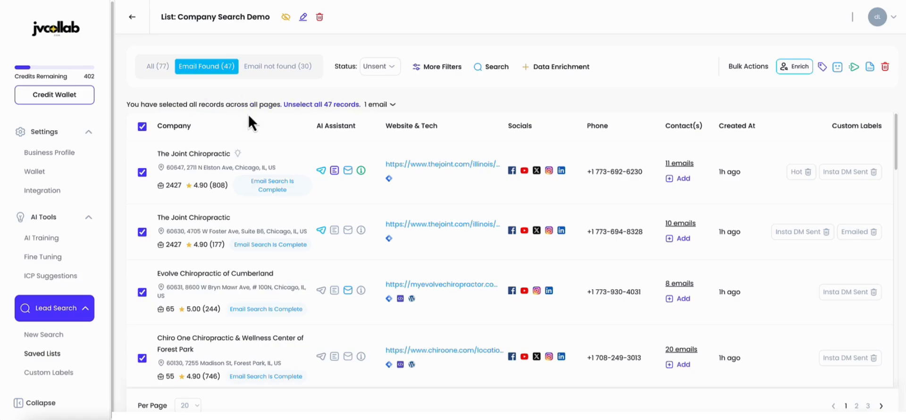
{"action": "left_click", "coordinate": [384, 105]}
{"action": "left_click", "coordinate": [382, 134]}
Step: Send the selected leads to the custom webhook Zapier to CRM as a bulk action
{"action": "left_click", "coordinate": [855, 70]}
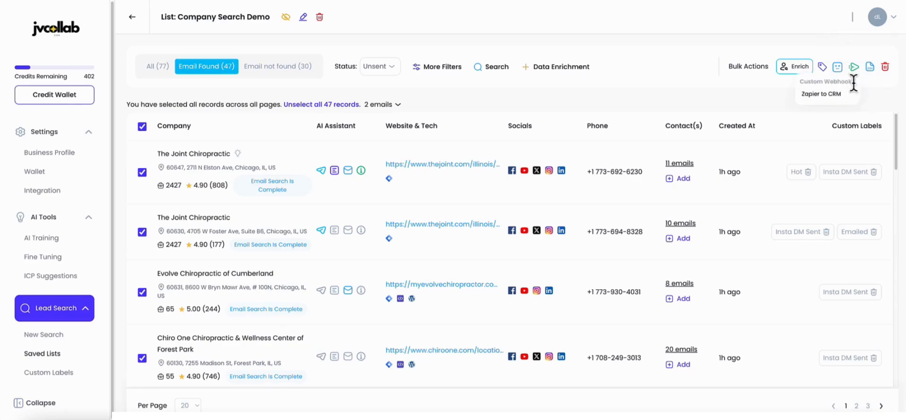
{"action": "left_click", "coordinate": [822, 95]}
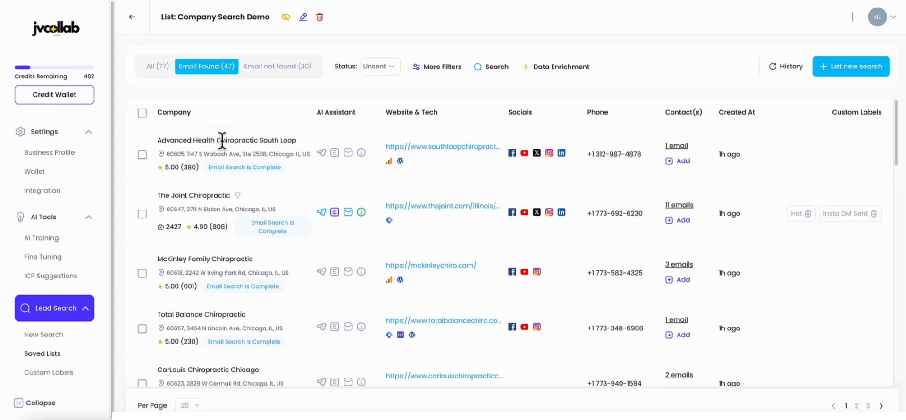
{"action": "left_click_drag", "start_coordinate": [209, 140], "coordinate": [281, 148]}
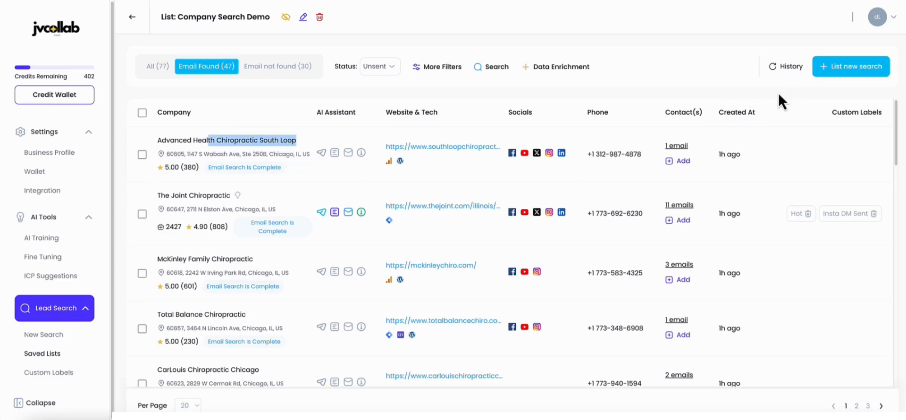